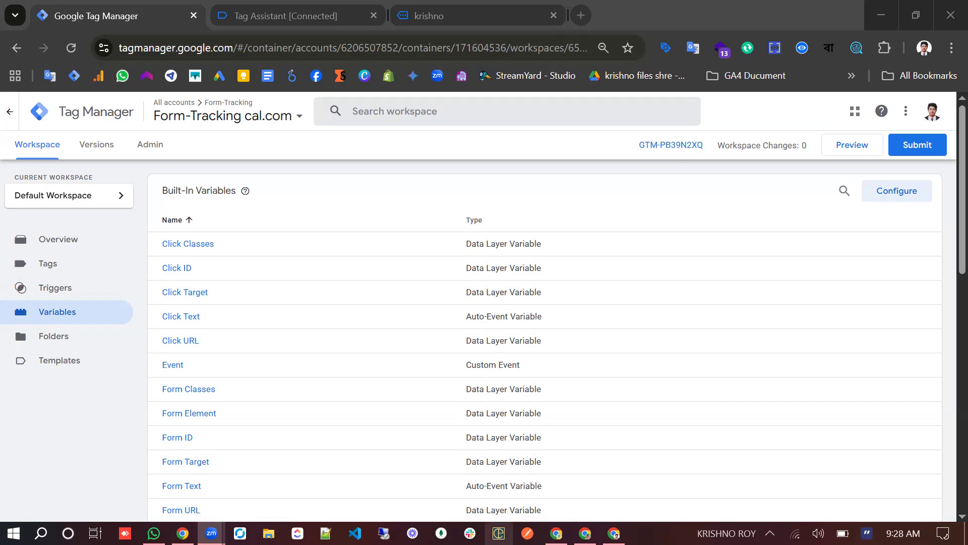
Review the embedded Cal.com booking calendar on the hotel website's home page
mouse_move(557, 533)
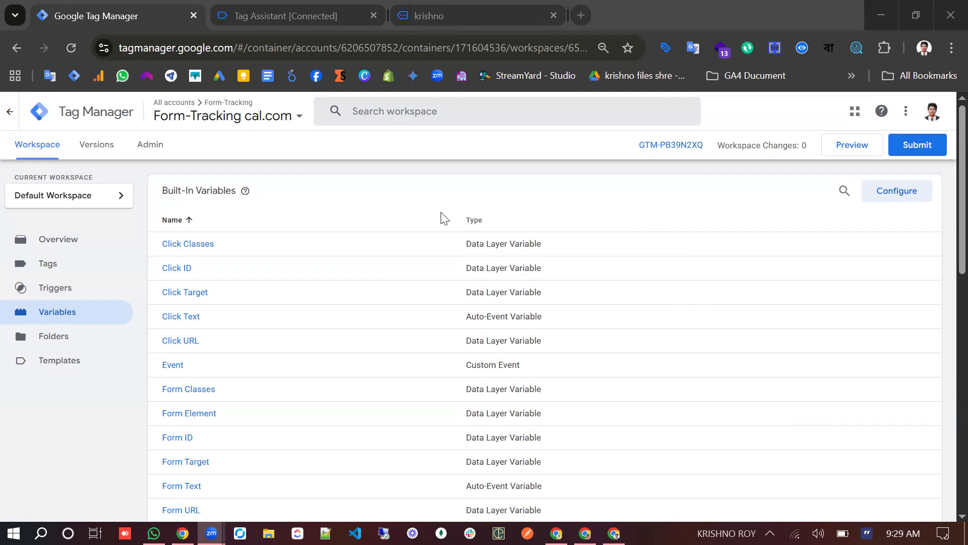
left_click(435, 18)
scroll(416, 234, "down", 5)
scroll(416, 237, "down", 10)
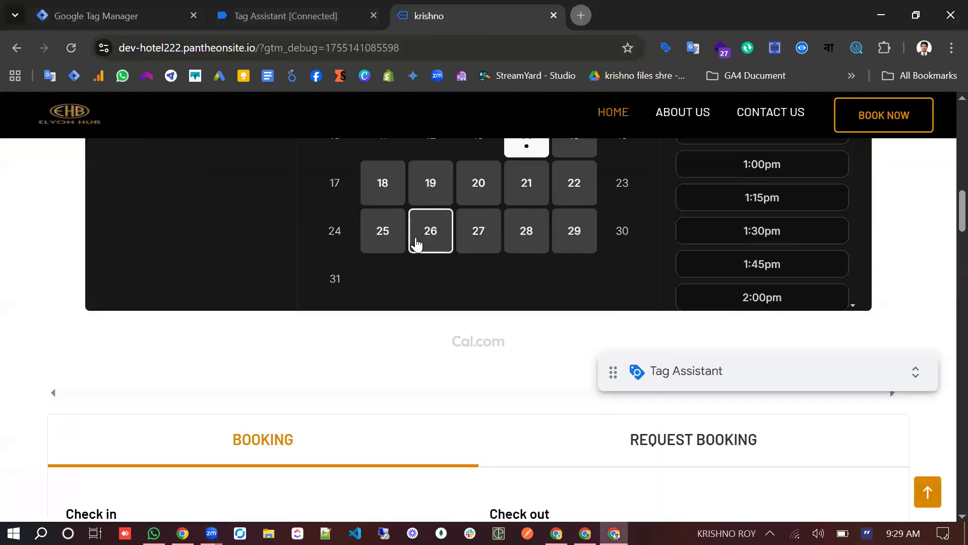
scroll(416, 236, "up", 4)
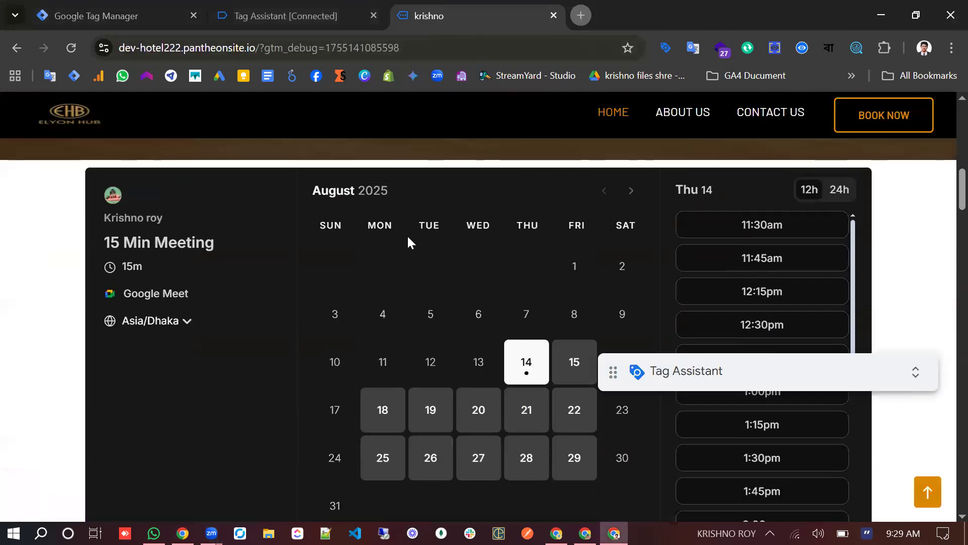
scroll(408, 238, "down", 4)
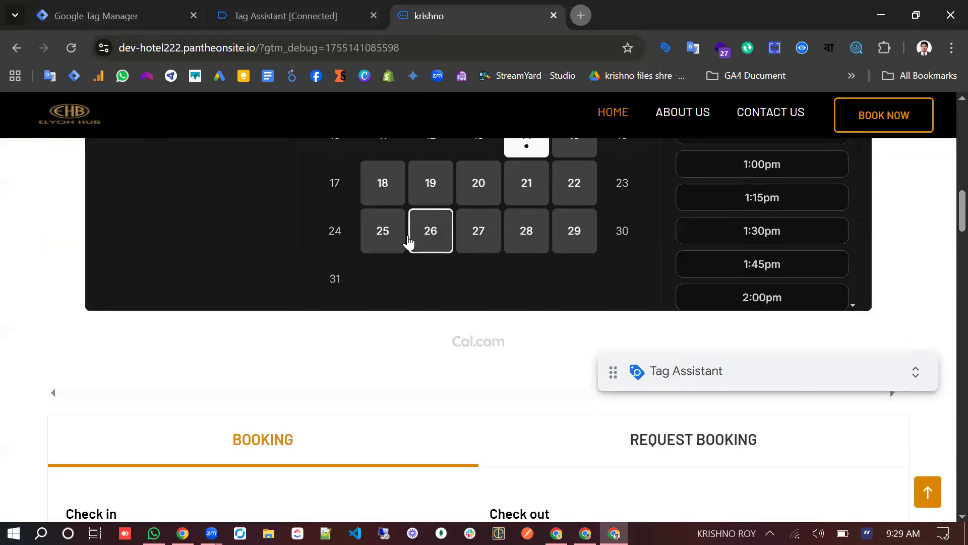
scroll(408, 242, "up", 3)
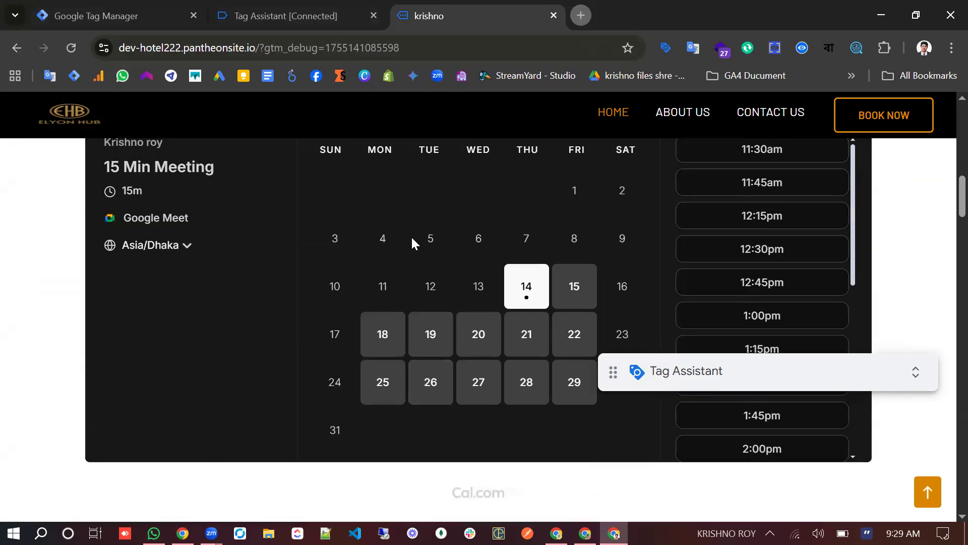
scroll(409, 240, "up", 4)
scroll(409, 240, "down", 6)
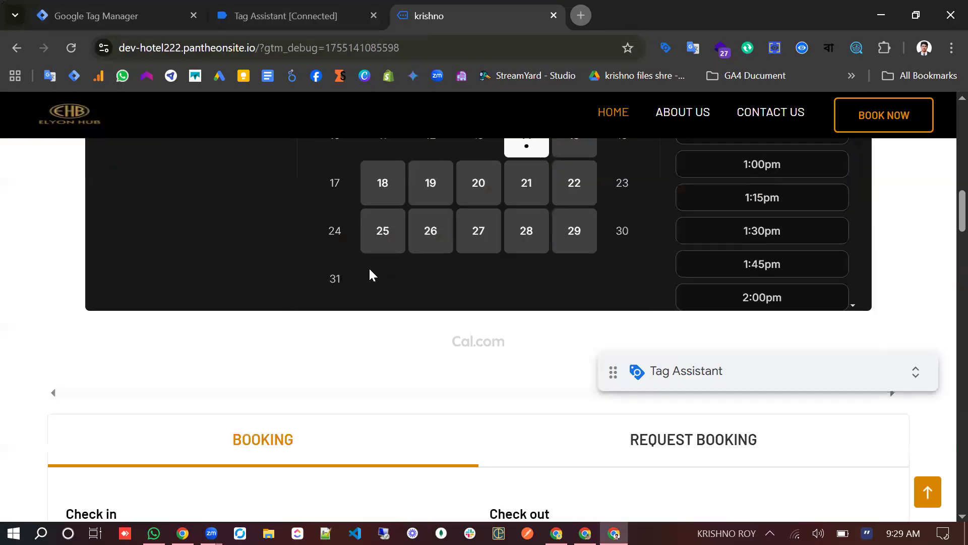
In Tag Assistant, examine the dlv-Email and dlv-hash-Email values of the cal_booking_success event
left_click(320, 12)
scroll(421, 326, "down", 9)
scroll(426, 320, "up", 5)
scroll(484, 281, "up", 1)
scroll(487, 318, "down", 9)
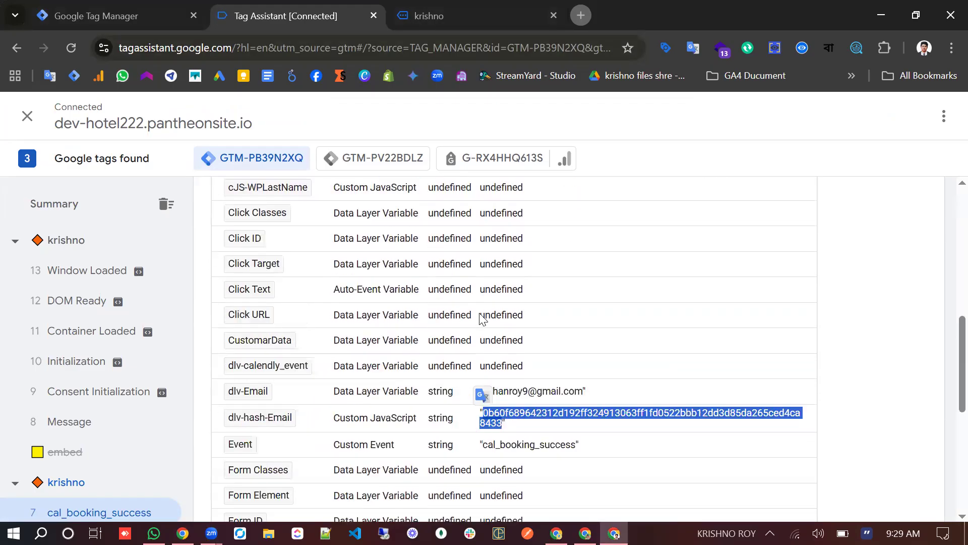
scroll(489, 318, "up", 1)
left_click_drag(481, 315, 586, 317)
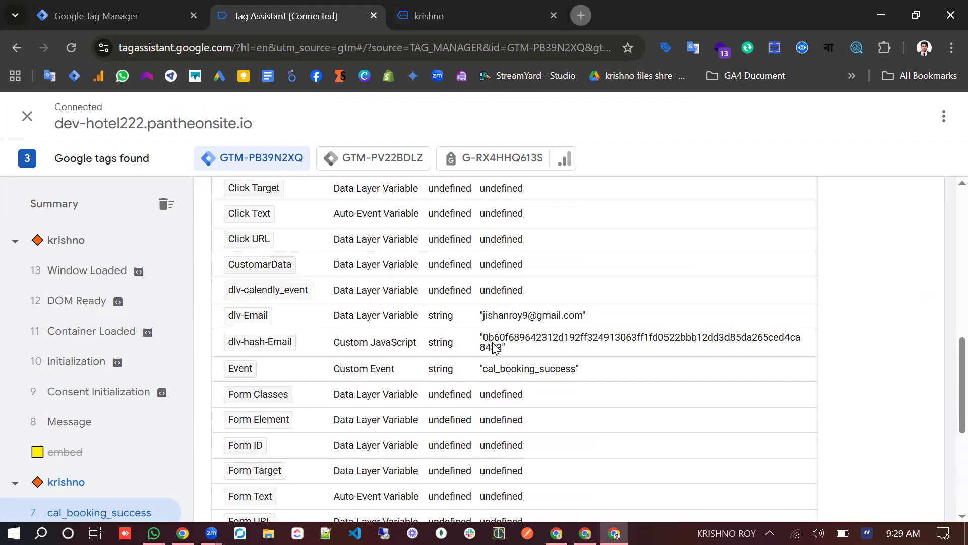
left_click_drag(488, 337, 508, 352)
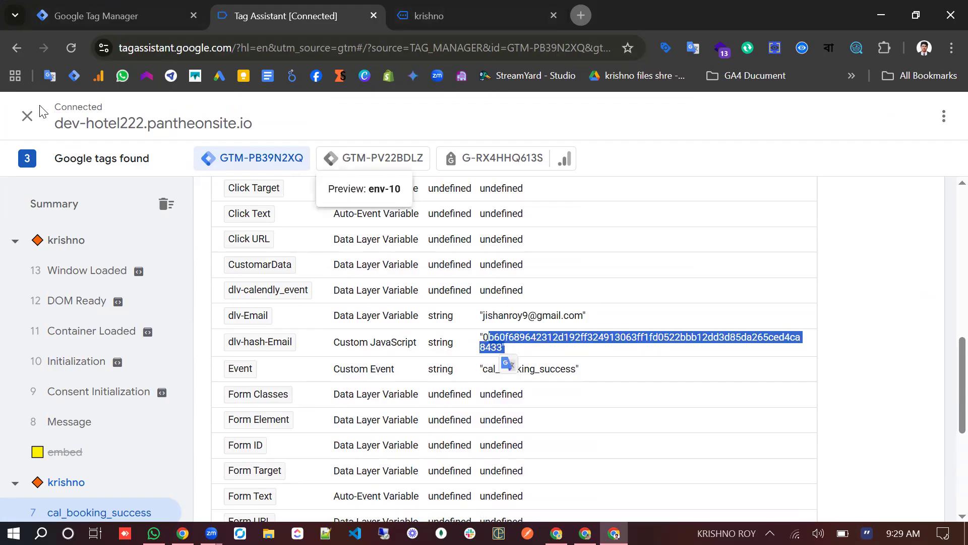
In Google Tag Manager, start a new user-defined variable of type Custom JavaScript
left_click(73, 7)
scroll(247, 352, "down", 5)
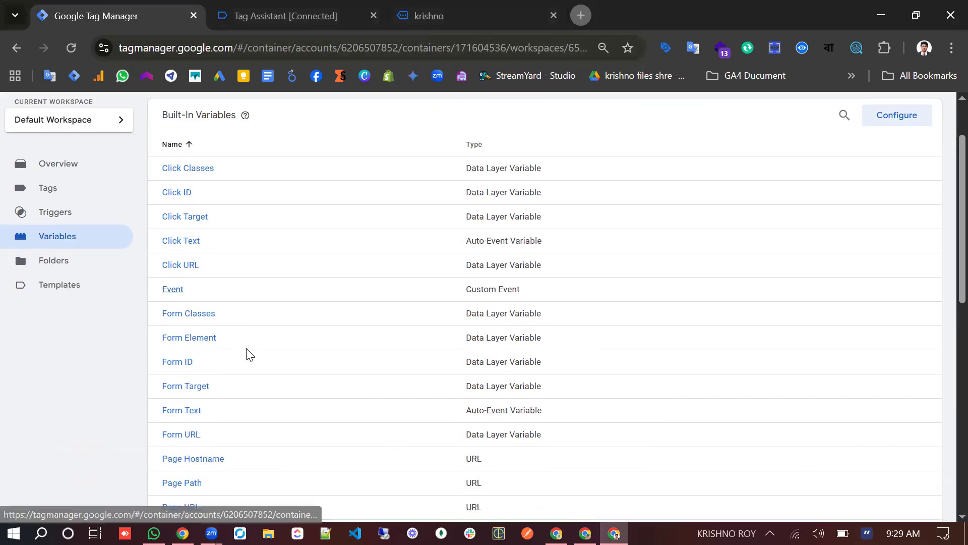
scroll(247, 352, "down", 3)
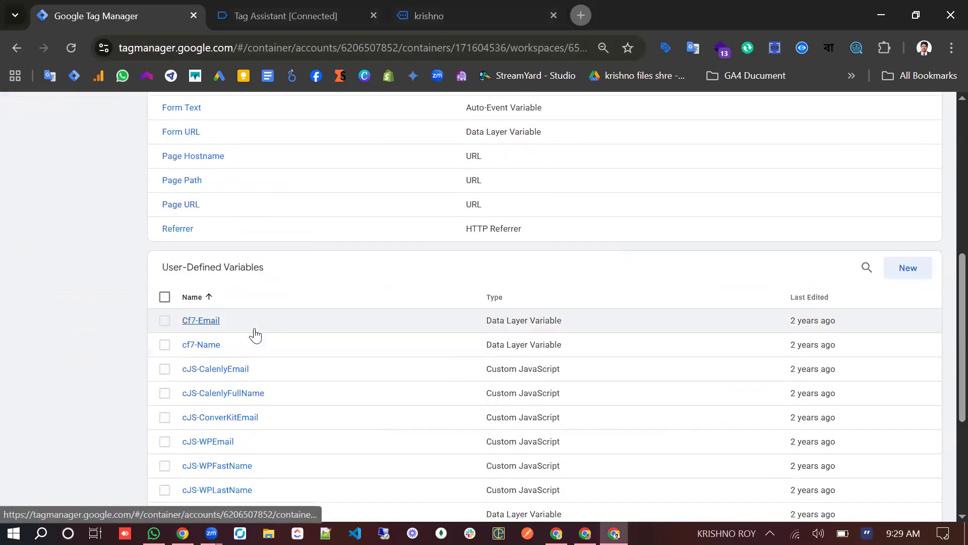
scroll(257, 338, "down", 5)
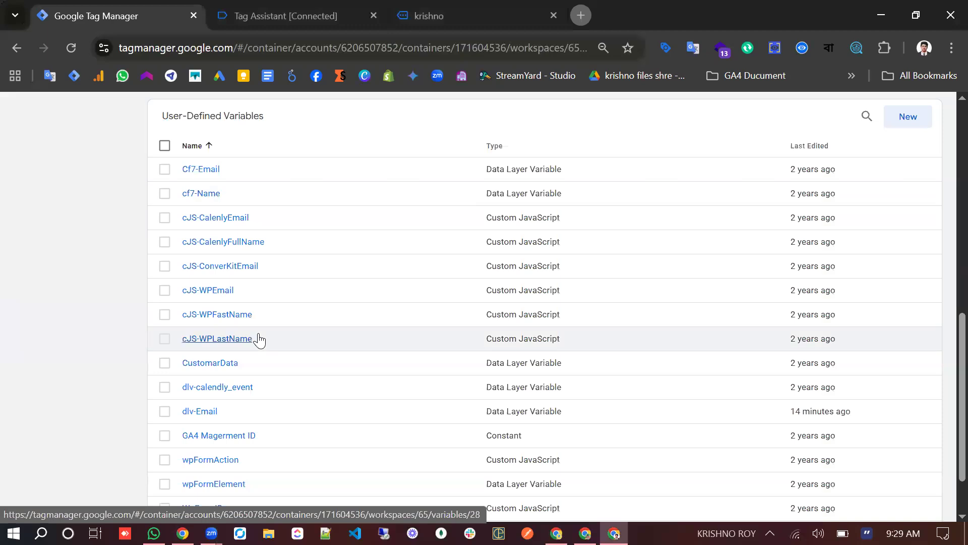
scroll(841, 359, "up", 8)
scroll(876, 391, "down", 2)
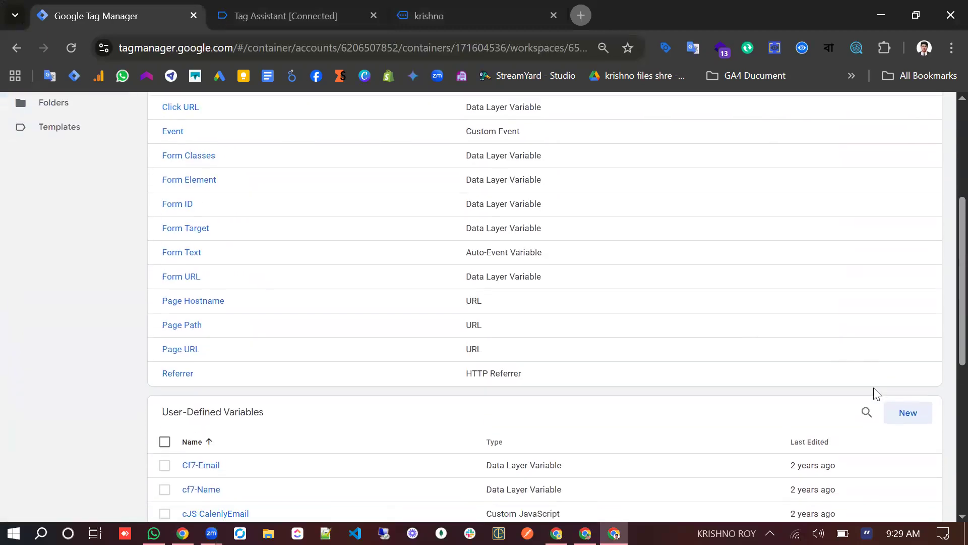
left_click(920, 357)
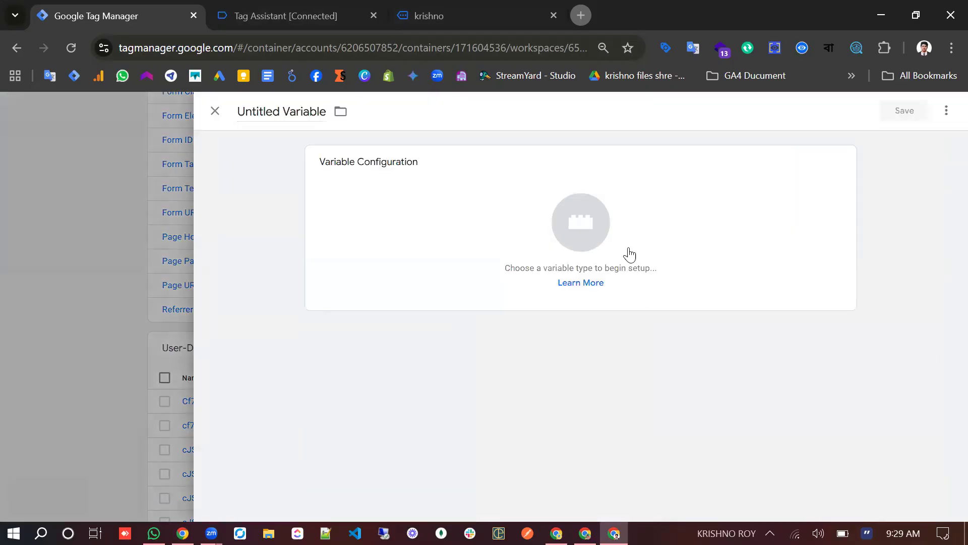
left_click(605, 230)
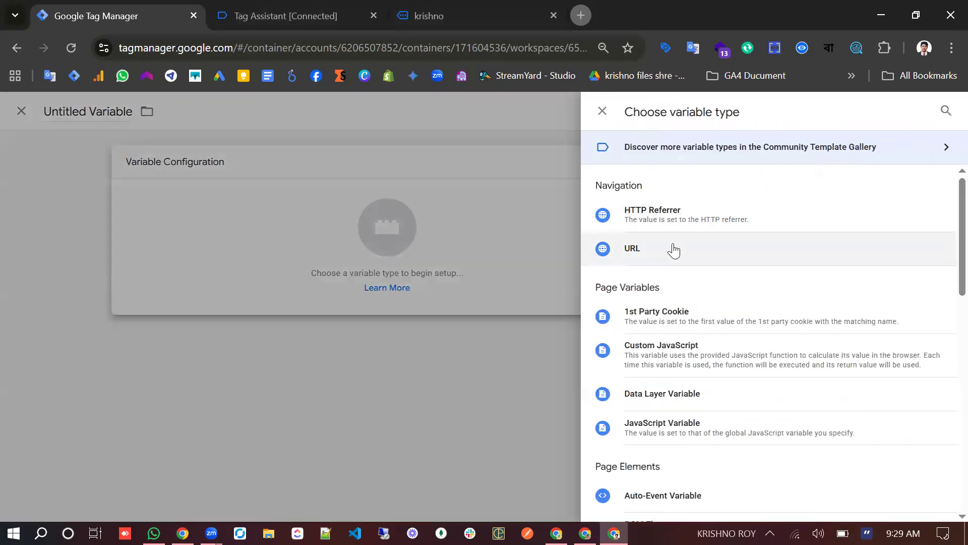
scroll(696, 260, "down", 2)
left_click(712, 281)
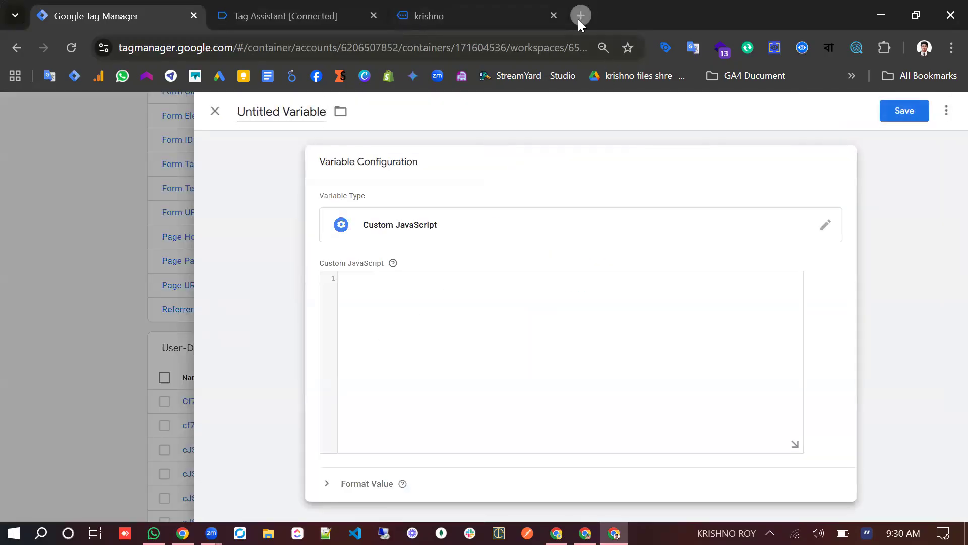
Copy the "Custom JavaScript Variable for GTM – (SHA-256)" code from GitHub and paste it into the new variable's code in Tag Manager
left_click(556, 533)
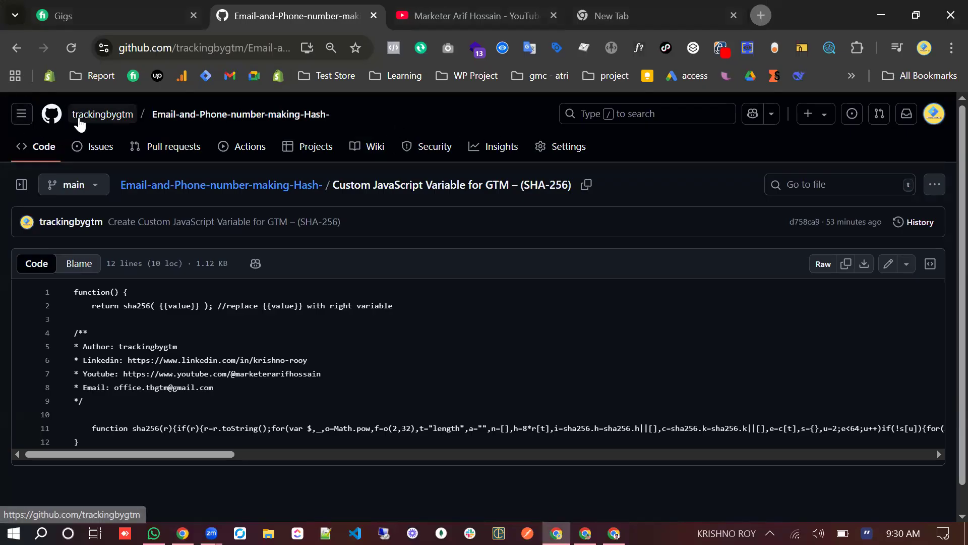
scroll(202, 347, "down", 1)
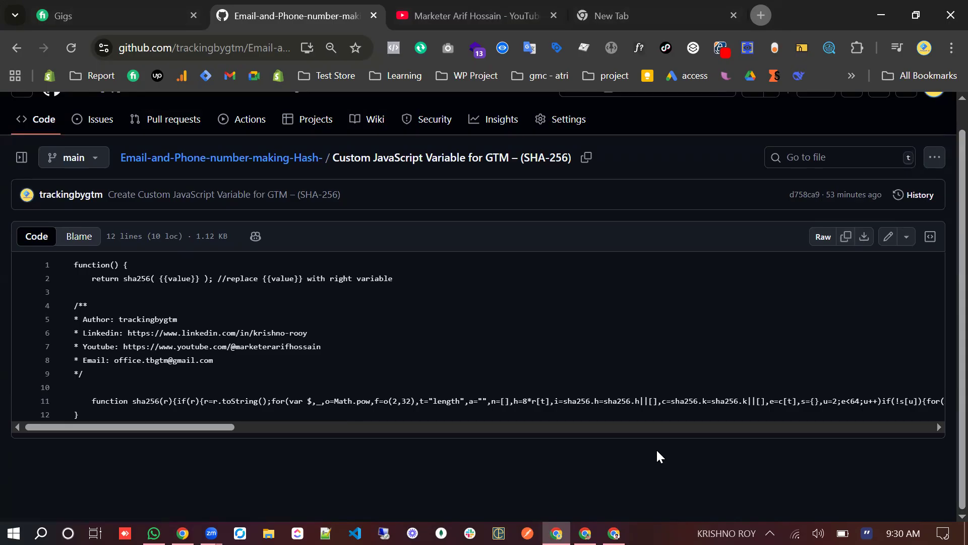
left_click(846, 236)
left_click(614, 533)
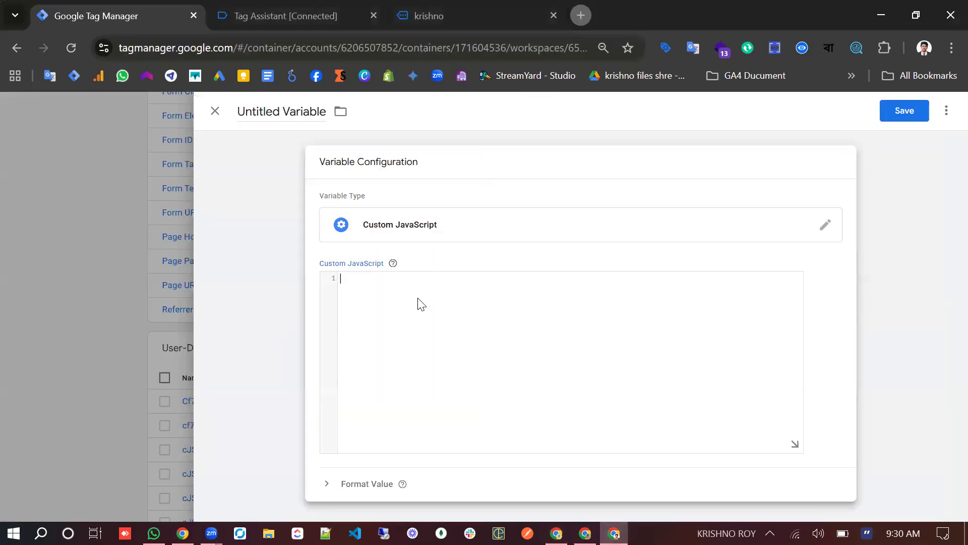
left_click(421, 304)
key("ctrl+v")
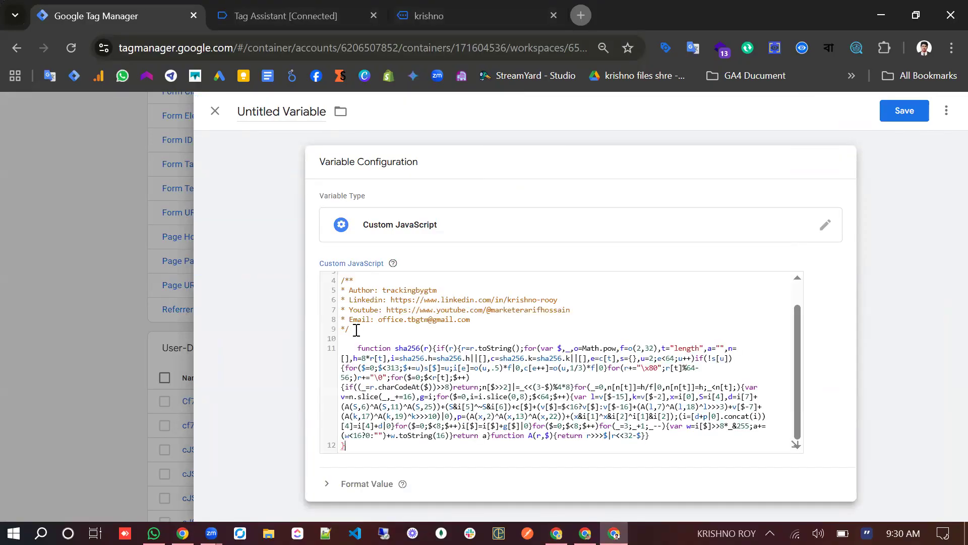
Delete the author comment block and the "replace {{value}} with right variable" comment from the variable's code
left_click_drag(356, 330, 441, 304)
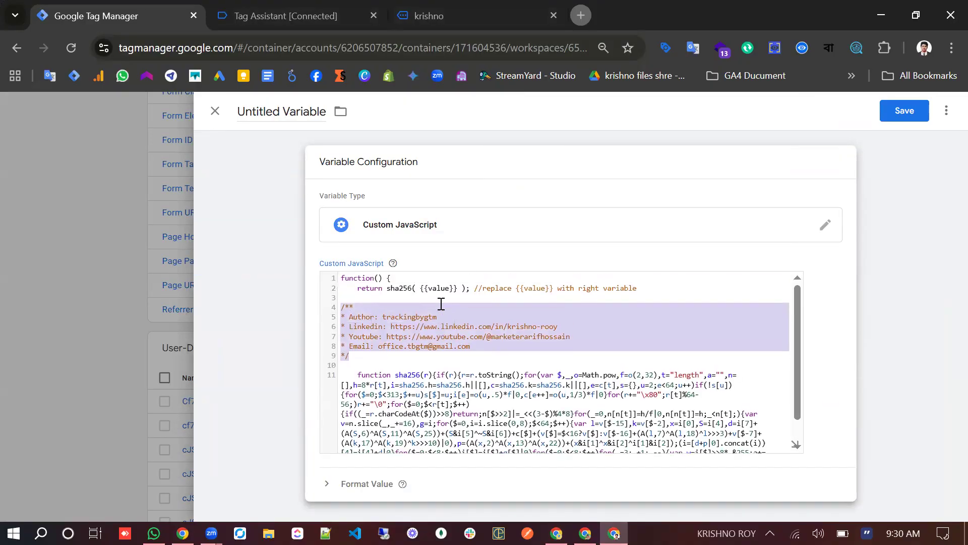
key("BackSpace")
key("BackSpace")
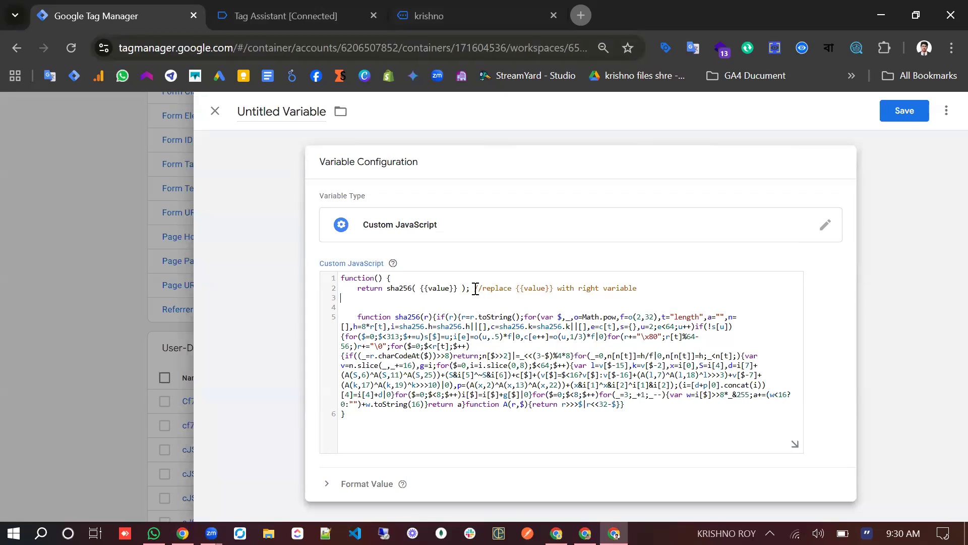
left_click_drag(474, 288, 636, 296)
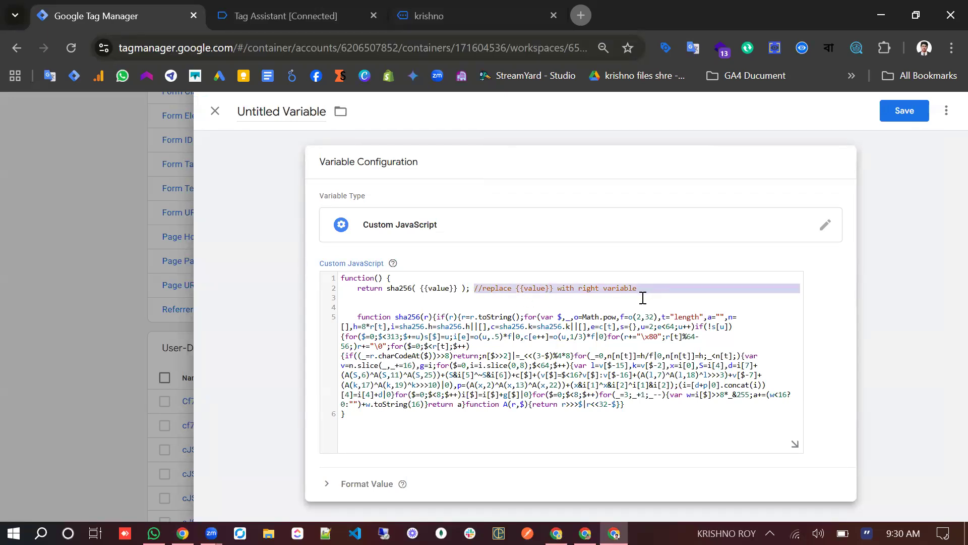
key("BackSpace")
key("Delete")
Replace the {{value}} placeholder in the sha256 return line with the {{dlv-Email}} variable
left_click(455, 288)
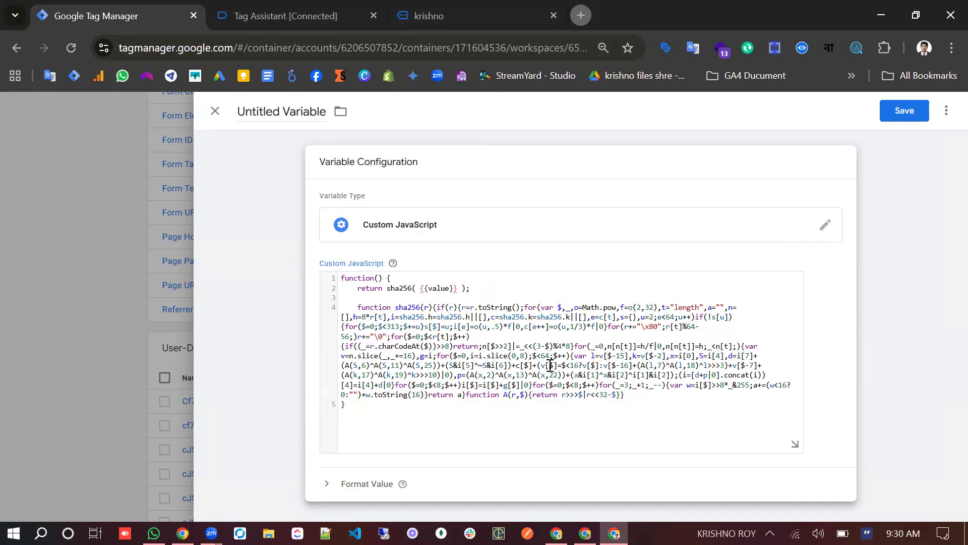
key("BackSpace")
key("BackSpace")
key("BackSpace")
key("BackSpace")
key("BackSpace")
key("BackSpace")
key("BackSpace")
key("BackSpace")
type("{{")
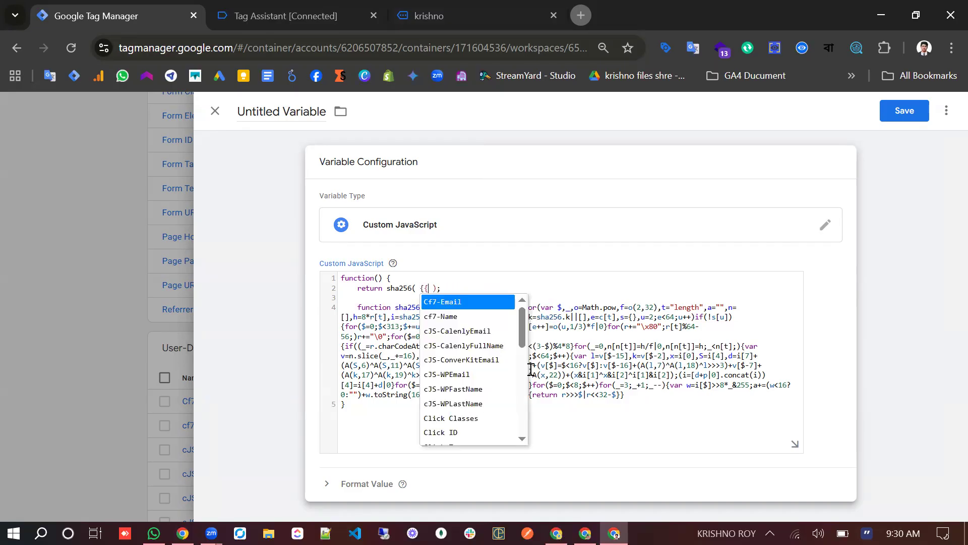
type("dlv")
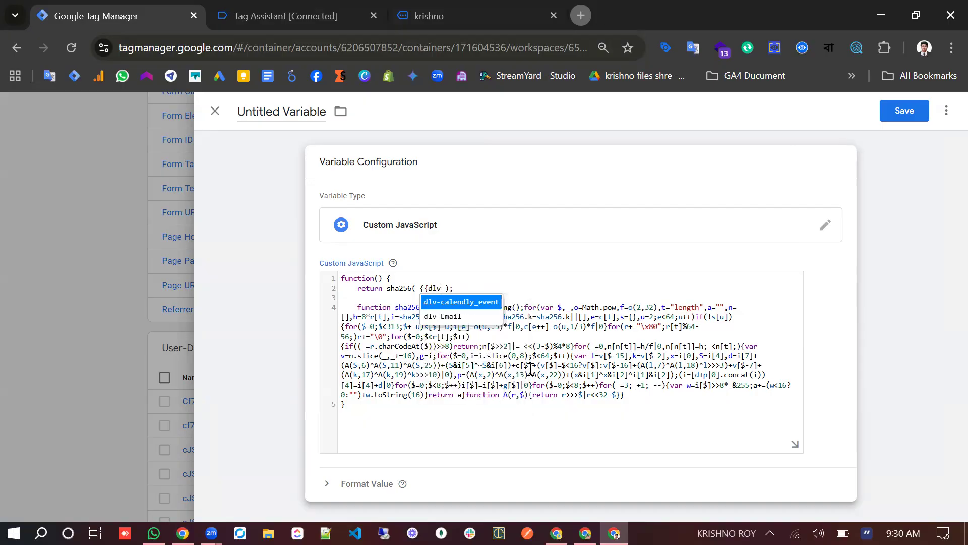
left_click(456, 316)
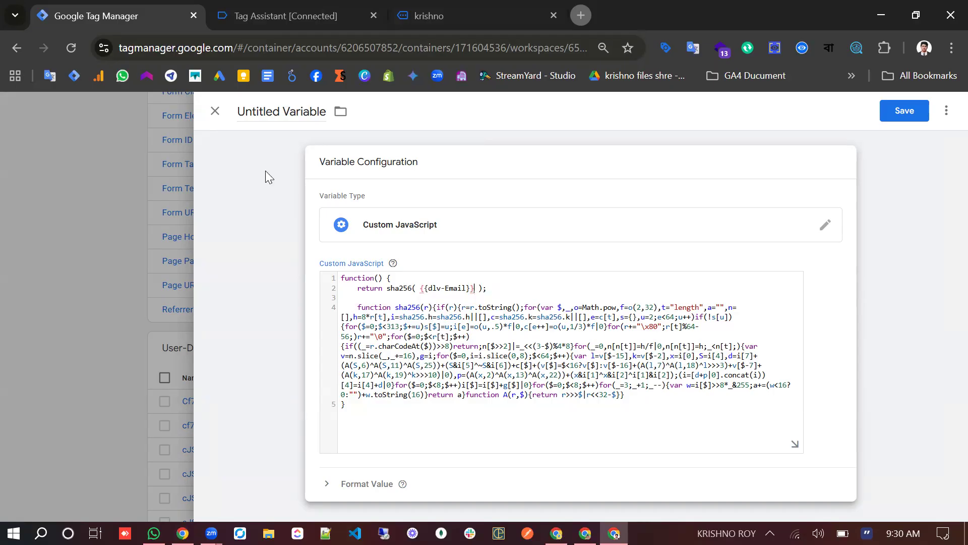
Name the variable dlv-hash-email and save it
left_click(290, 112)
double_click(290, 112)
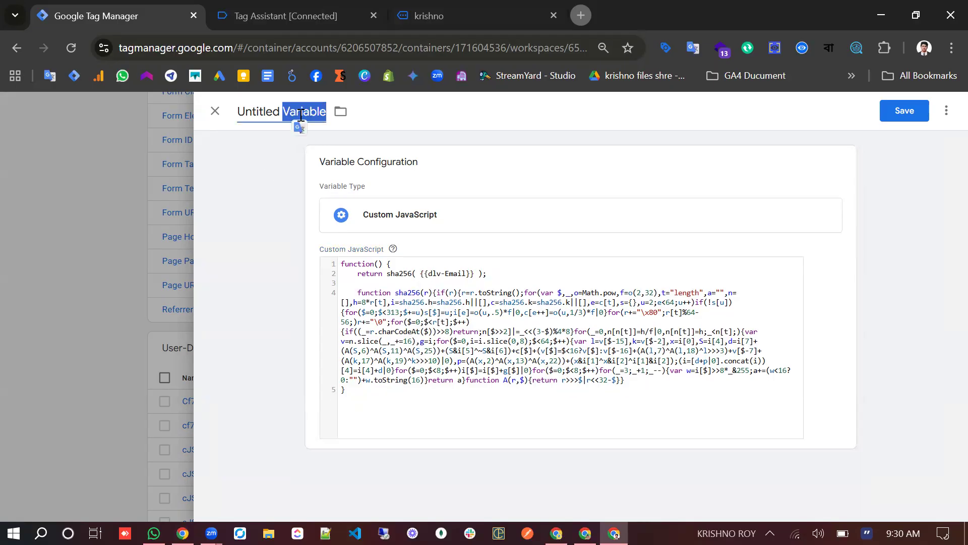
double_click(264, 115)
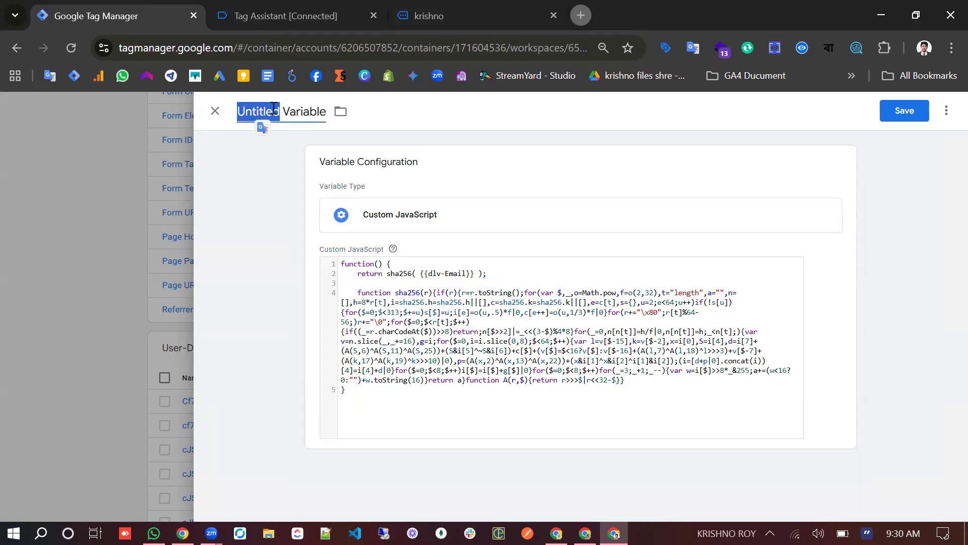
triple_click(276, 108)
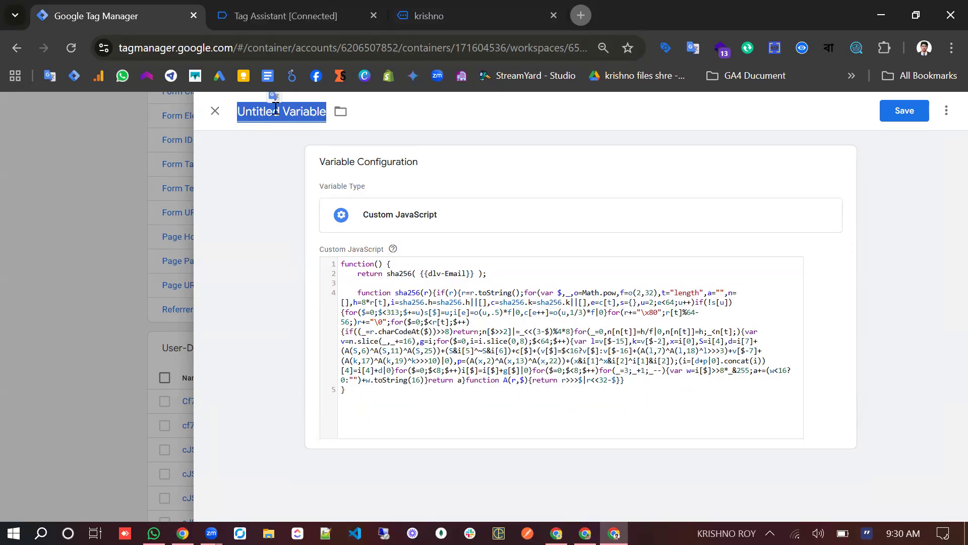
type("dlv")
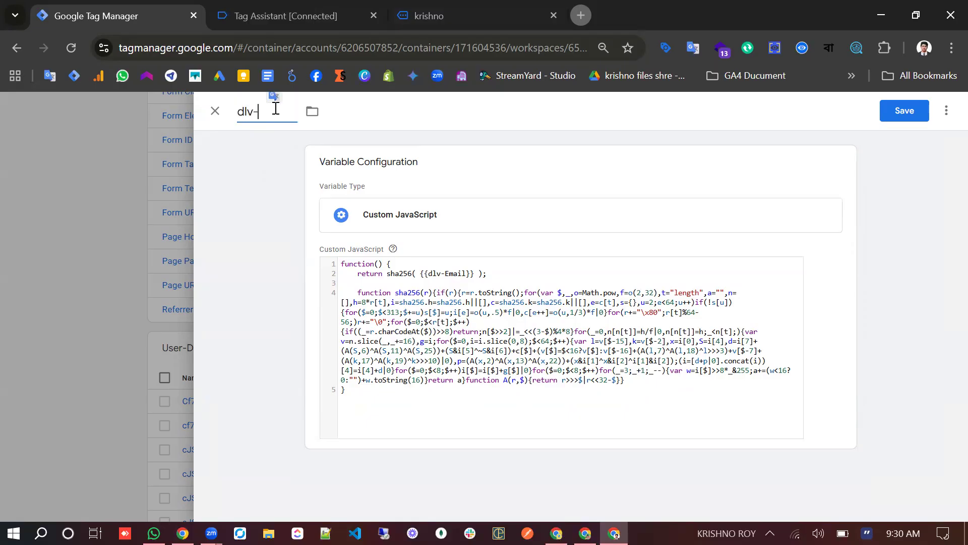
type("-hash-email")
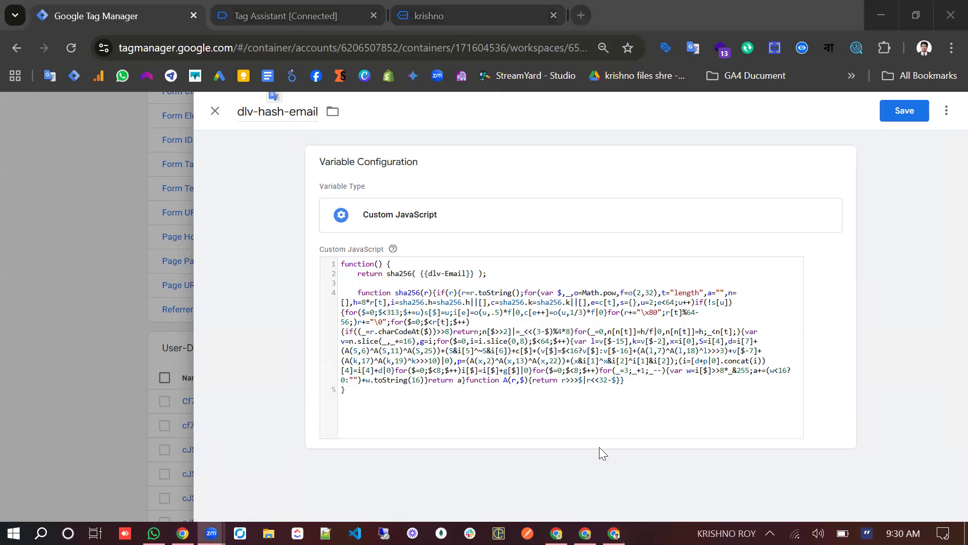
left_click(904, 111)
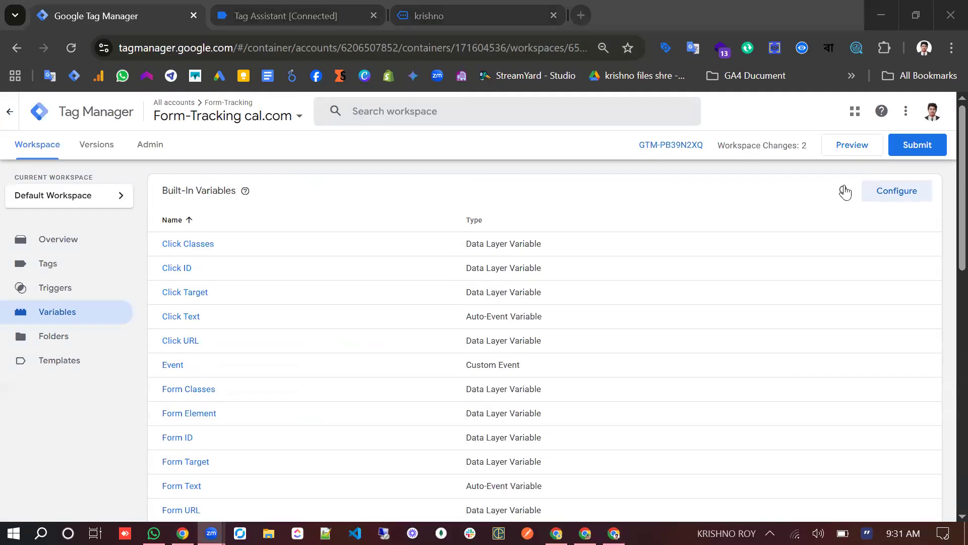
Submit the workspace changes and publish them as a version named "create hash email"
left_click(917, 144)
left_click(447, 248)
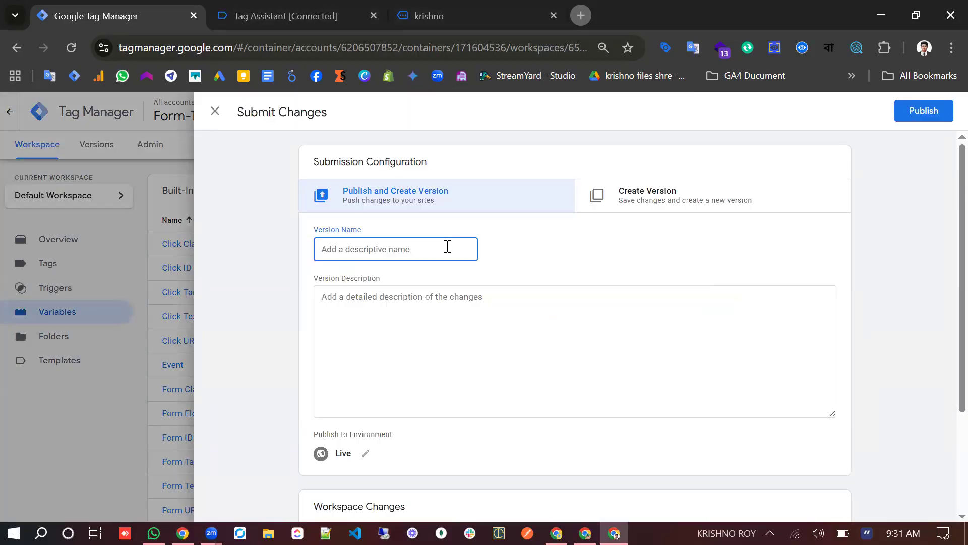
type("create hash email")
left_click(923, 110)
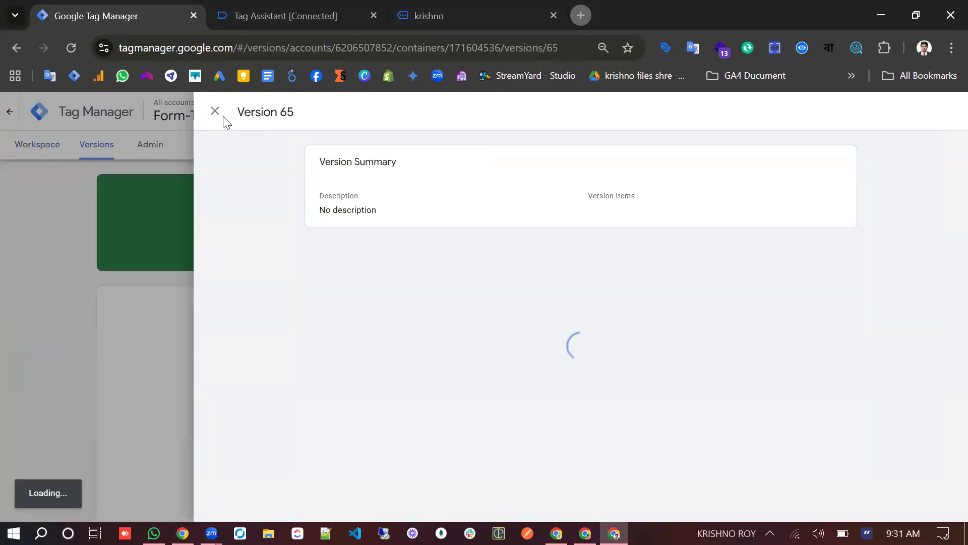
Close the published version's details, return to the workspace, and start a preview connected to dev-hotel222.pantheonsite.io
left_click(214, 111)
left_click(45, 157)
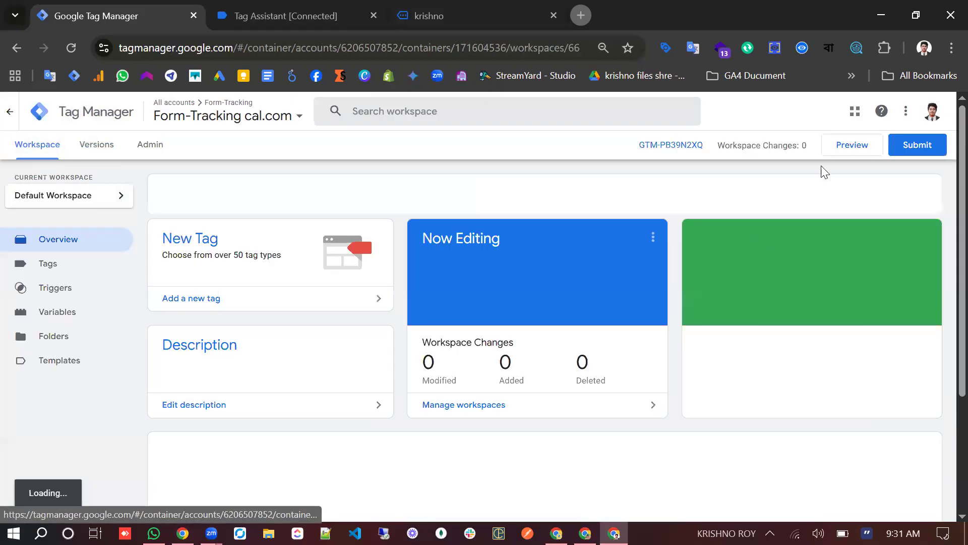
left_click(858, 151)
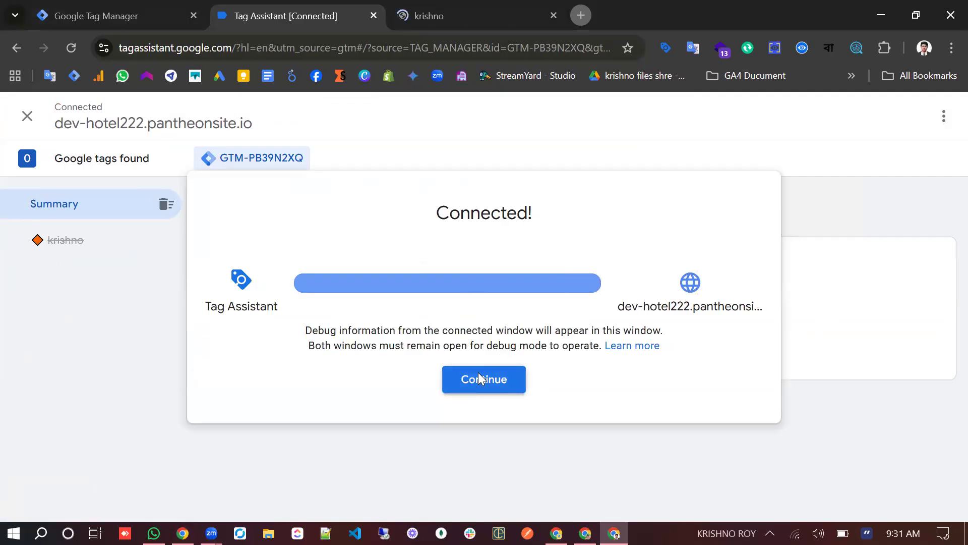
left_click(480, 379)
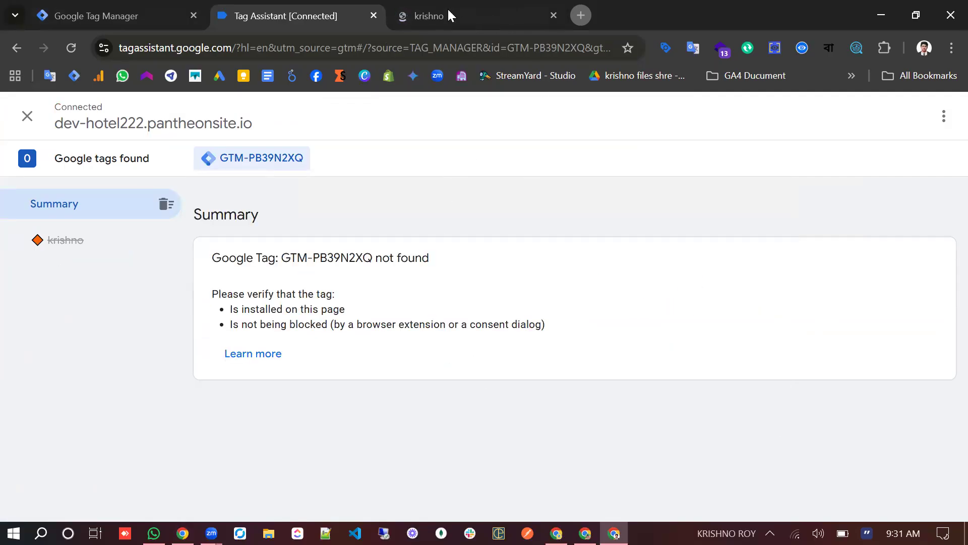
On the connected hotel site, choose the August 14, 2025, 1:15 pm slot for the 15 Min Meeting in the Cal.com calendar
left_click(450, 16)
scroll(518, 194, "down", 11)
scroll(520, 205, "down", 2)
scroll(519, 206, "up", 4)
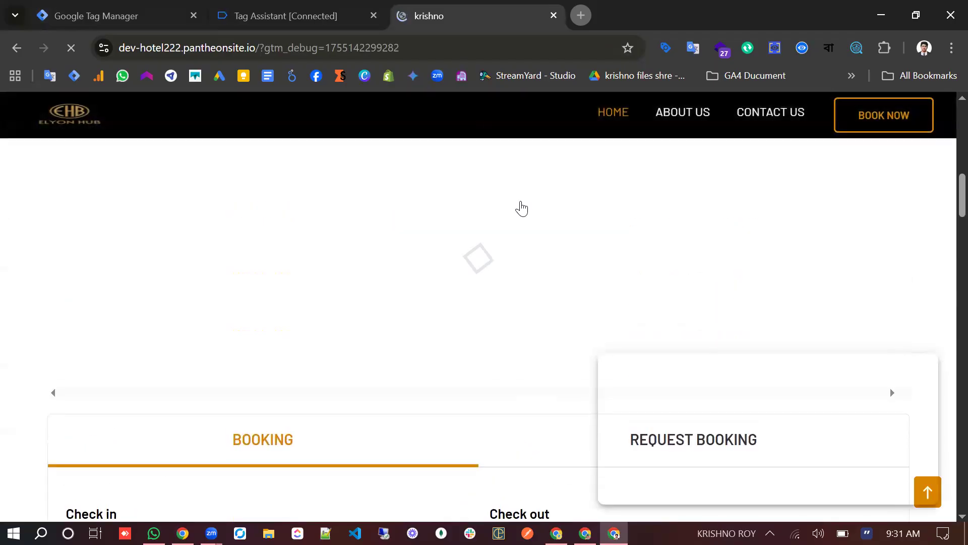
scroll(519, 202, "up", 2)
scroll(519, 203, "down", 3)
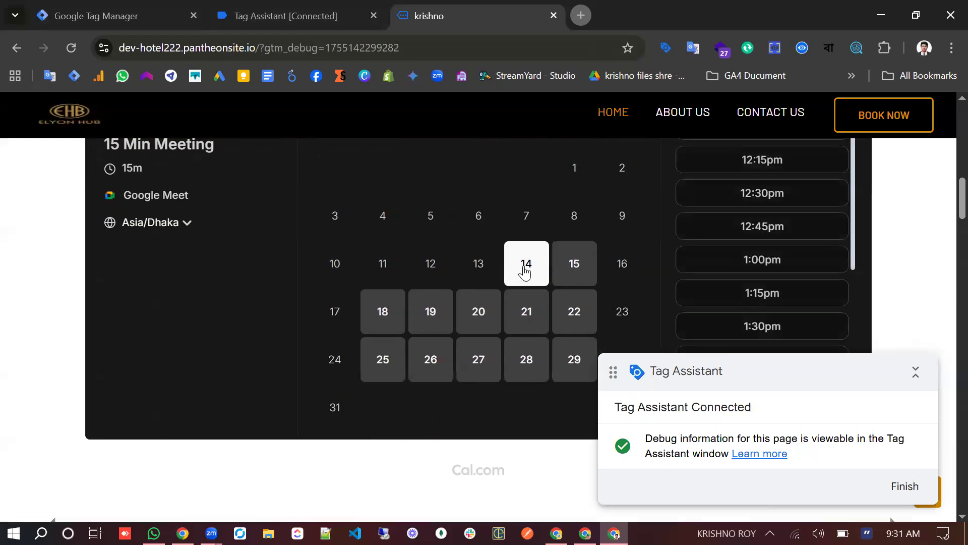
scroll(704, 300, "down", 2)
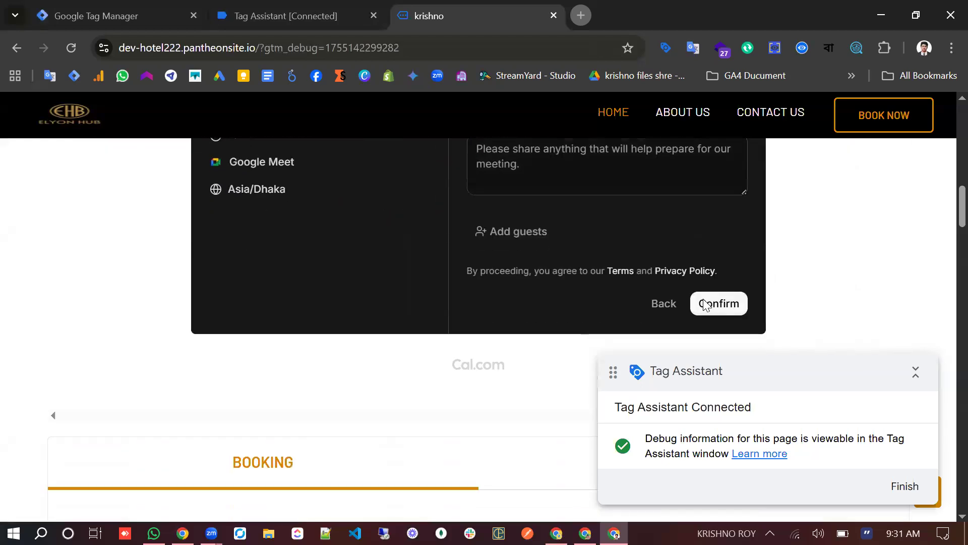
Fill in the attendee's name and email address, enter "test gmail" as additional notes, and confirm the booking
scroll(661, 277, "up", 6)
scroll(611, 272, "down", 3)
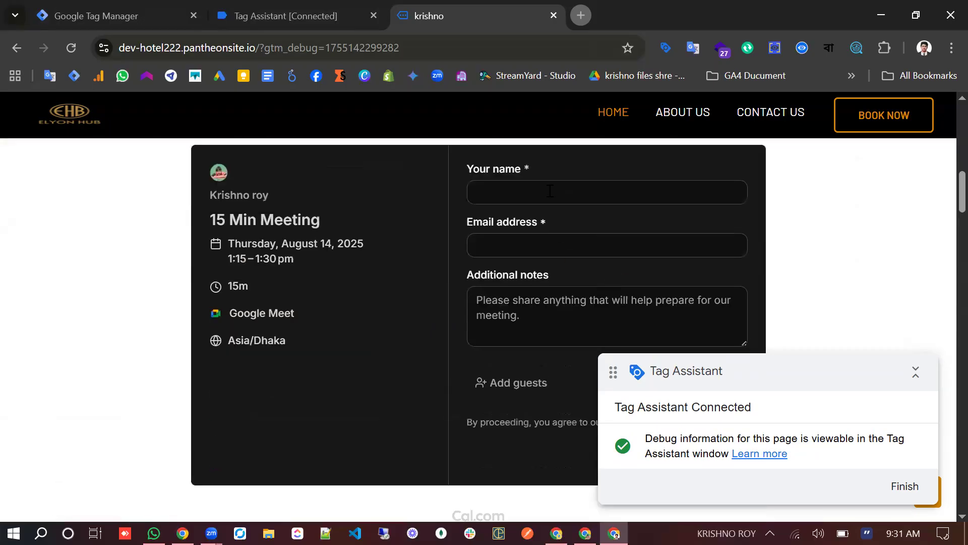
left_click(551, 190)
left_click(580, 228)
scroll(585, 237, "down", 2)
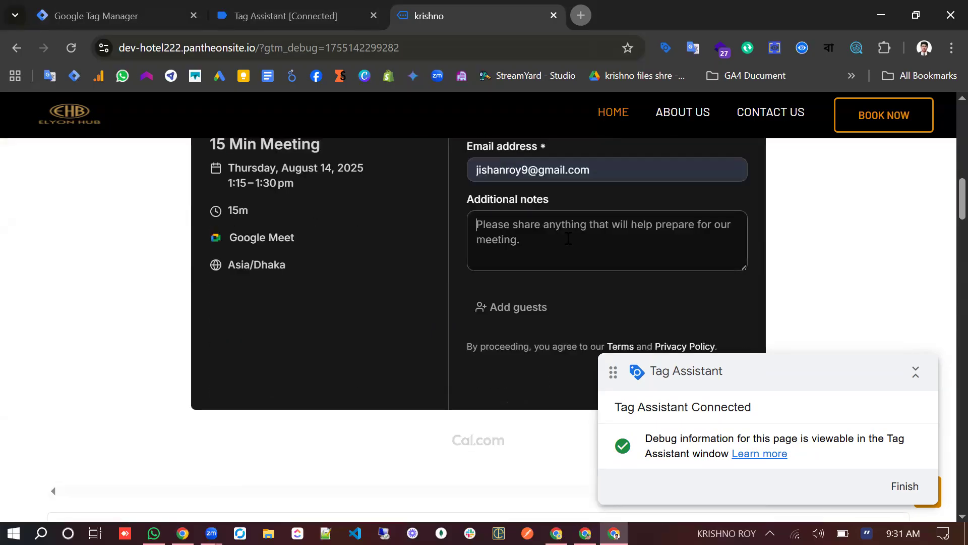
left_click(568, 238)
type("test gmail")
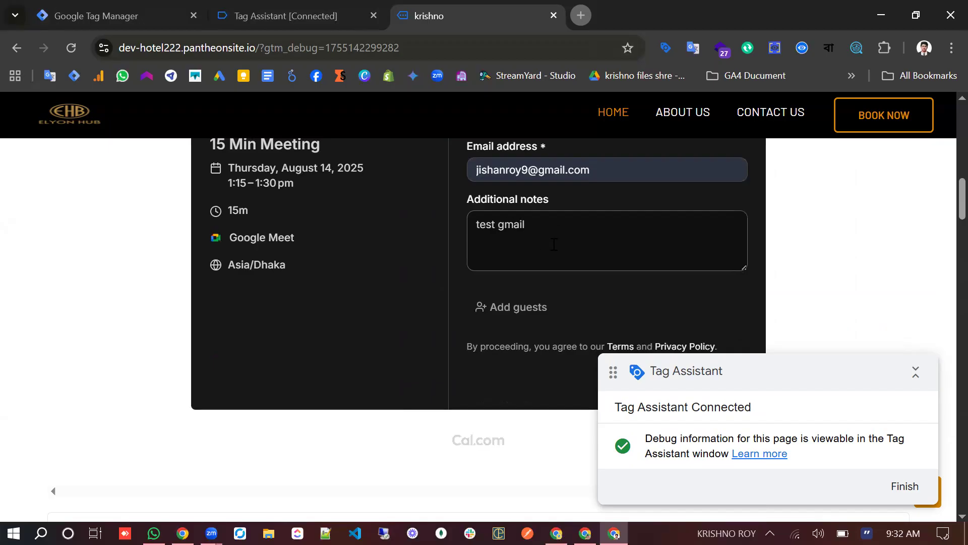
scroll(553, 244, "down", 5)
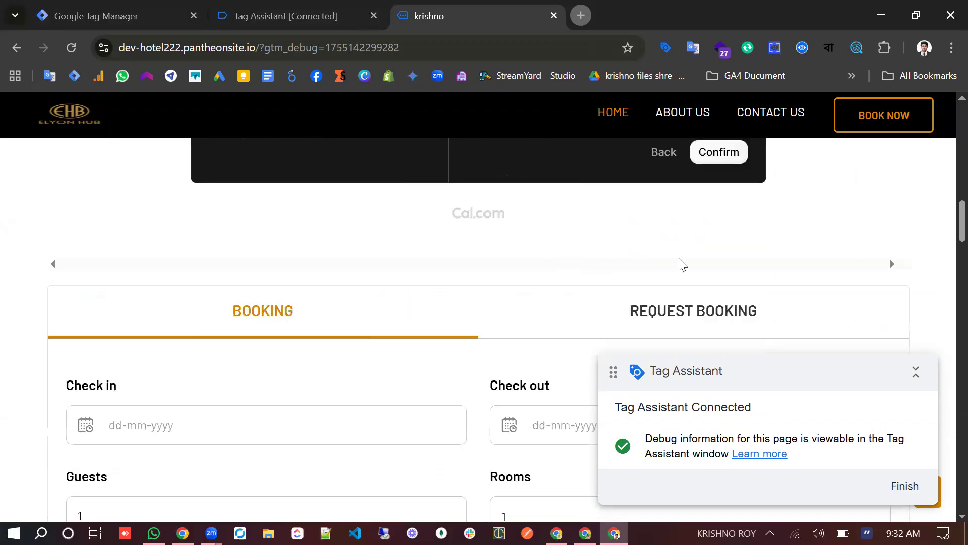
left_click(712, 157)
scroll(596, 184, "up", 3)
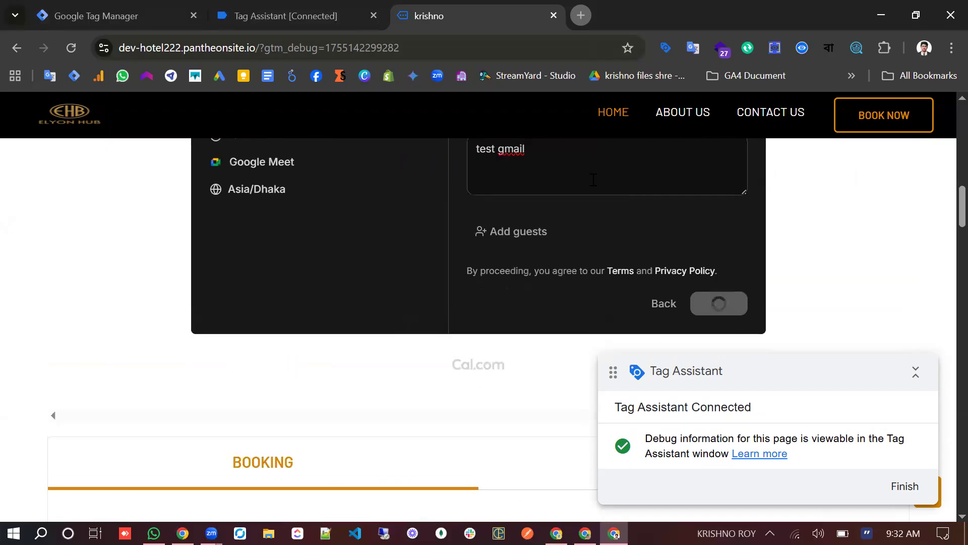
In Tag Assistant, inspect the dlv-Email and dlv-hash-email variable values for the cal_booking_success event
left_click(318, 9)
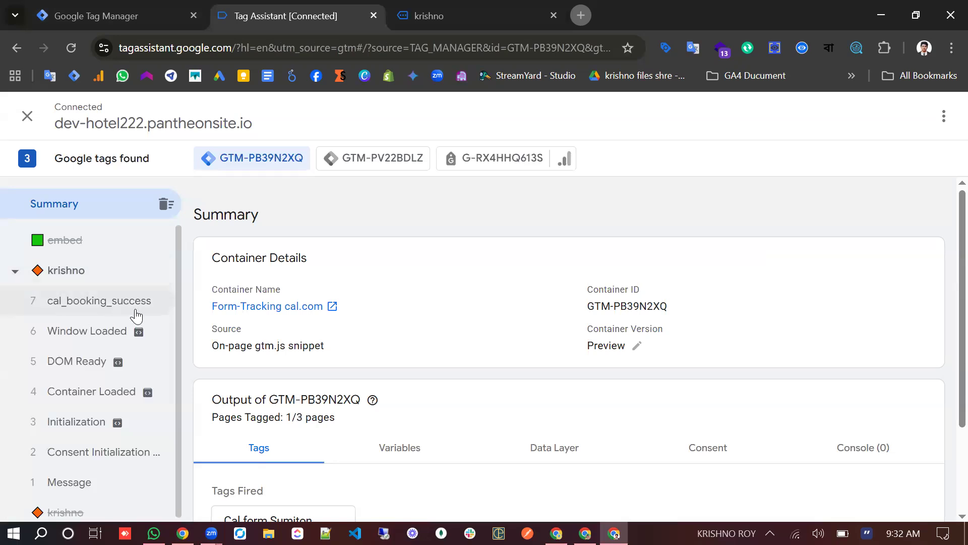
scroll(426, 326, "down", 2)
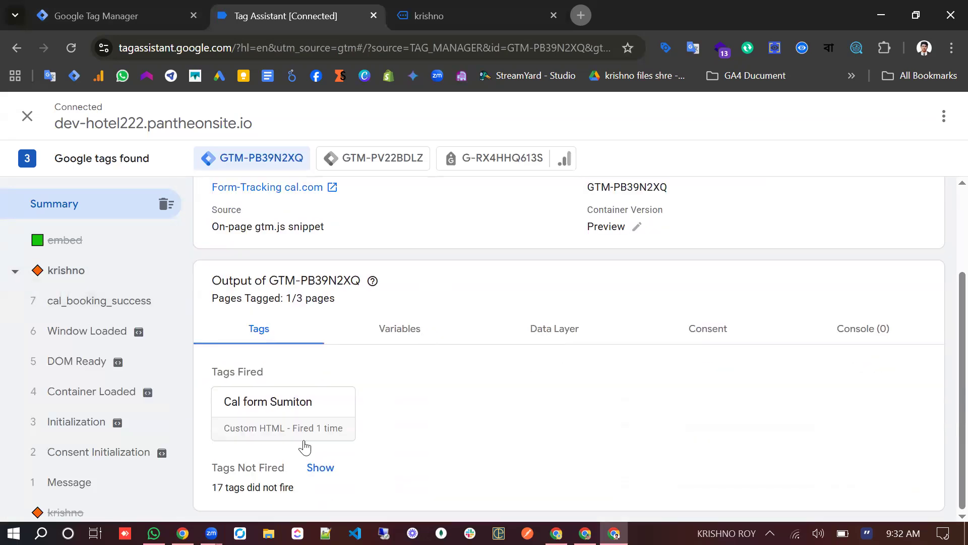
left_click(101, 301)
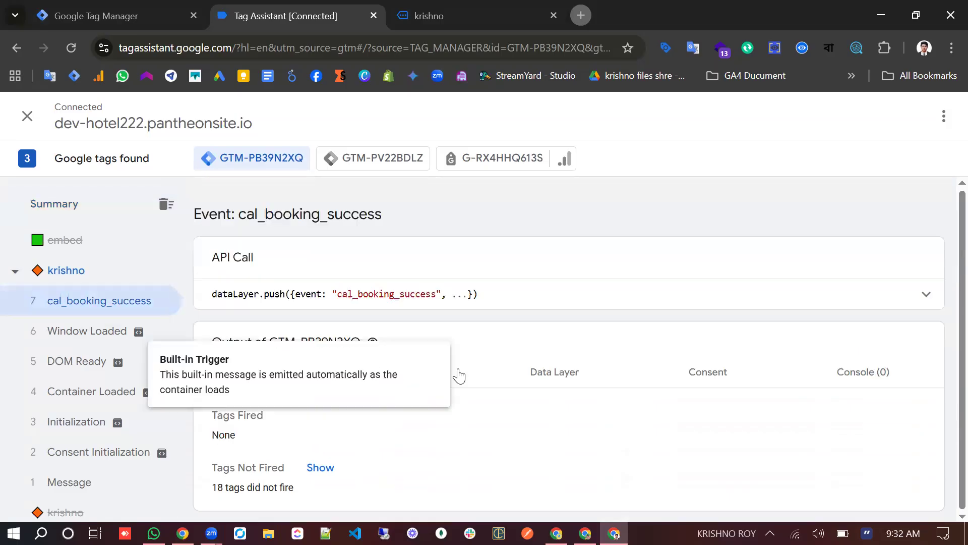
left_click(456, 359)
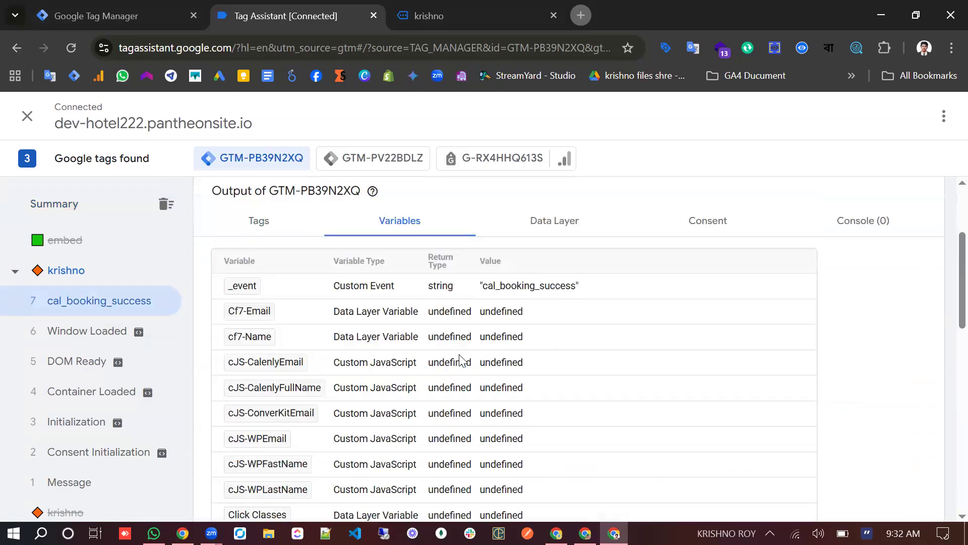
scroll(459, 360, "down", 6)
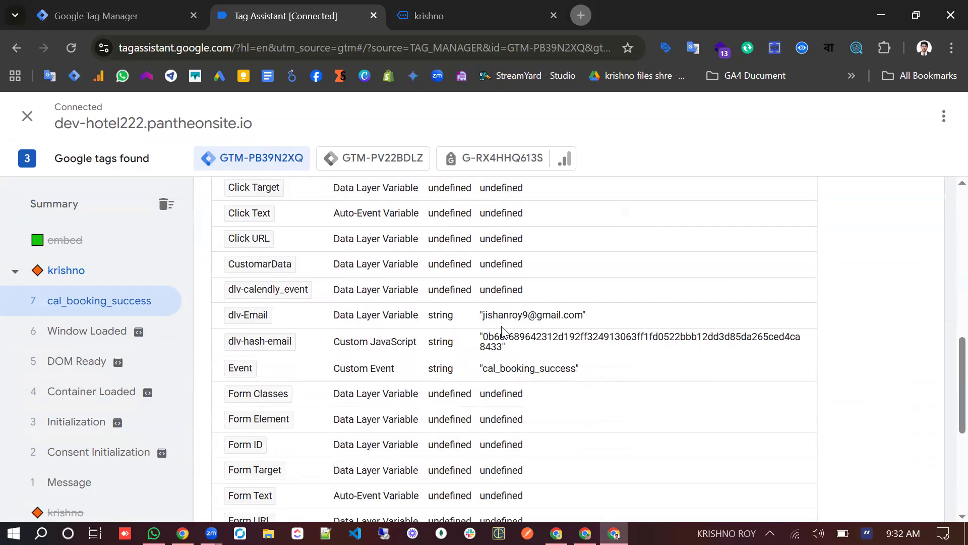
left_click_drag(487, 315, 523, 315)
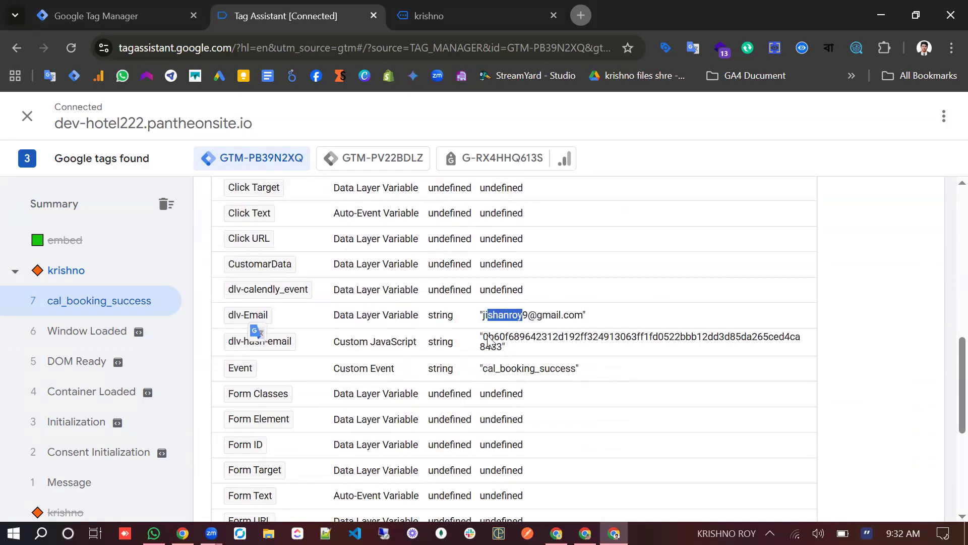
left_click_drag(485, 338, 503, 351)
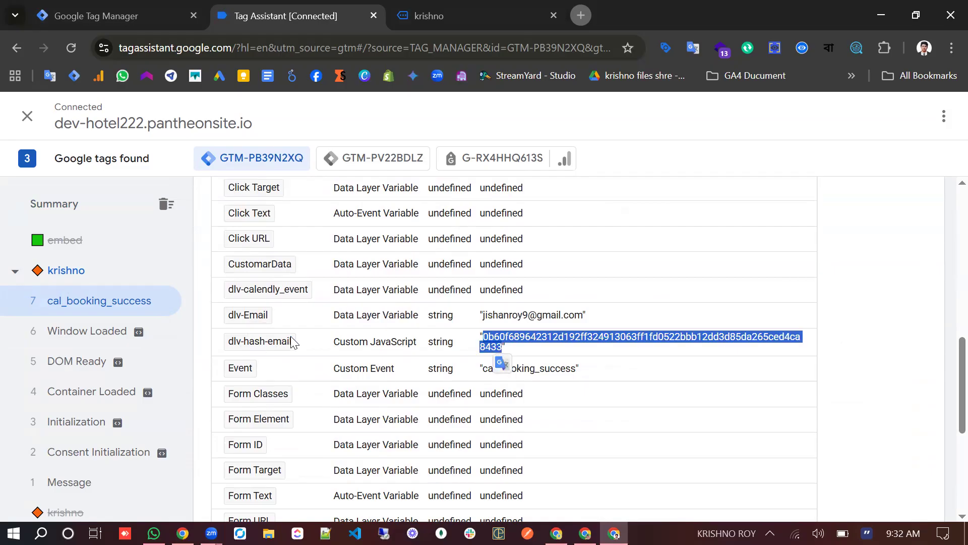
left_click(437, 356)
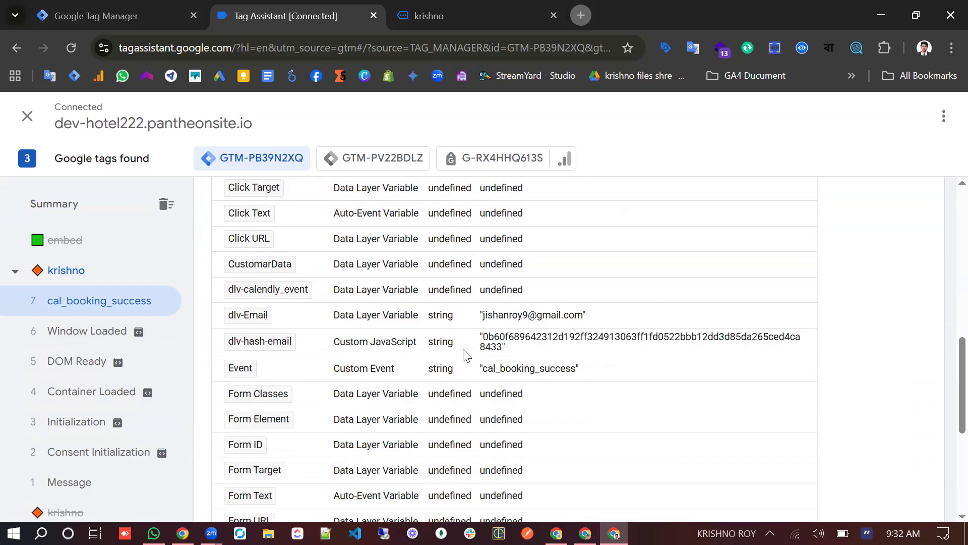
Look through the complete list of variables recorded for the cal_booking_success event
scroll(456, 350, "up", 4)
scroll(456, 351, "up", 4)
scroll(454, 349, "down", 4)
scroll(454, 350, "up", 5)
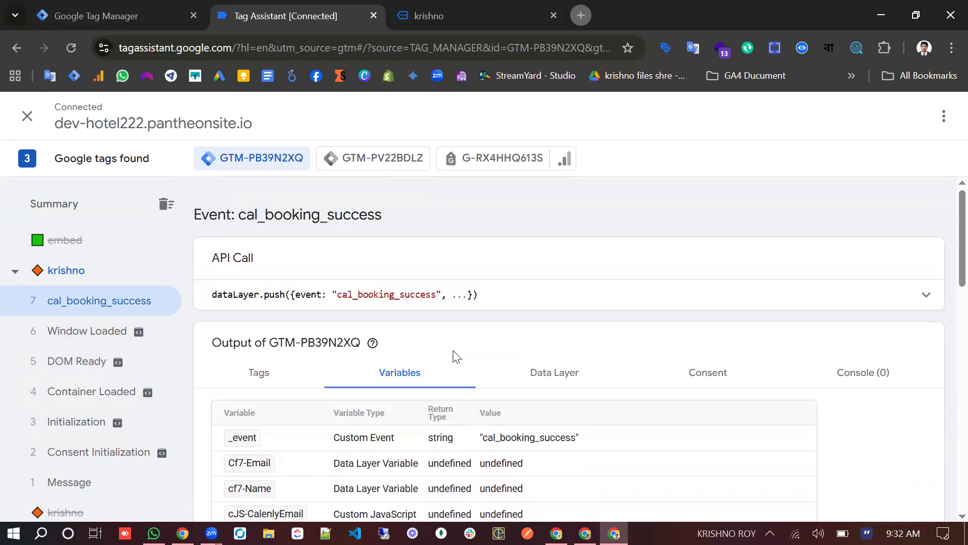
scroll(456, 356, "down", 3)
scroll(454, 350, "down", 1)
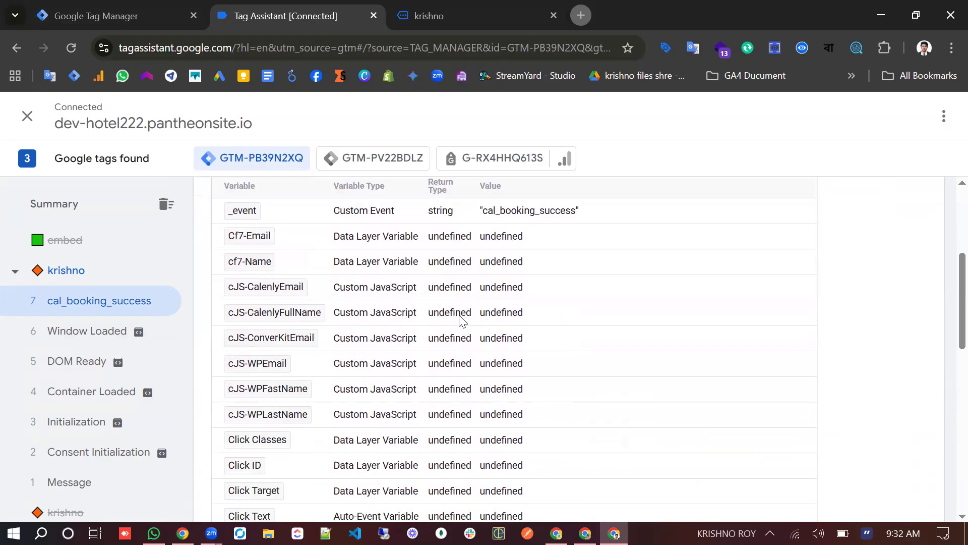
scroll(452, 346, "down", 4)
scroll(447, 343, "down", 7)
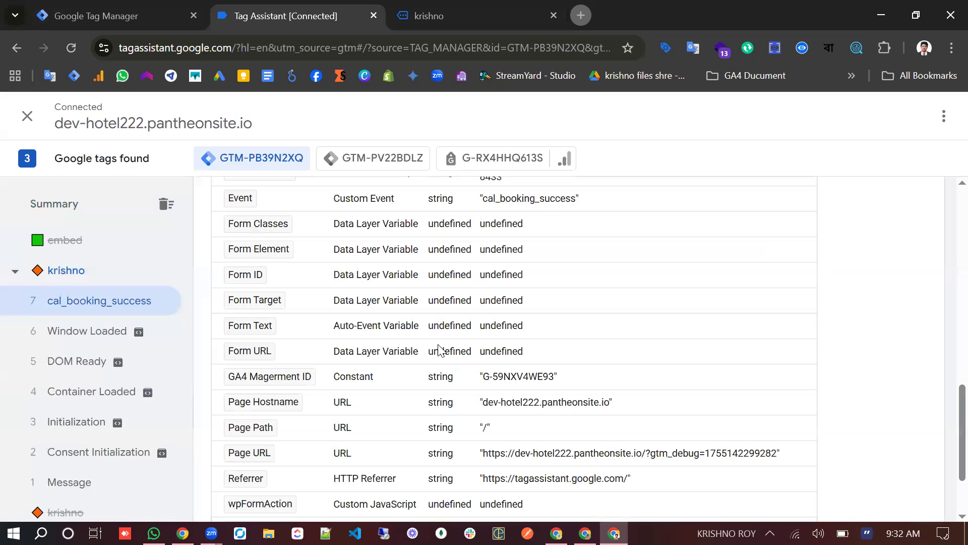